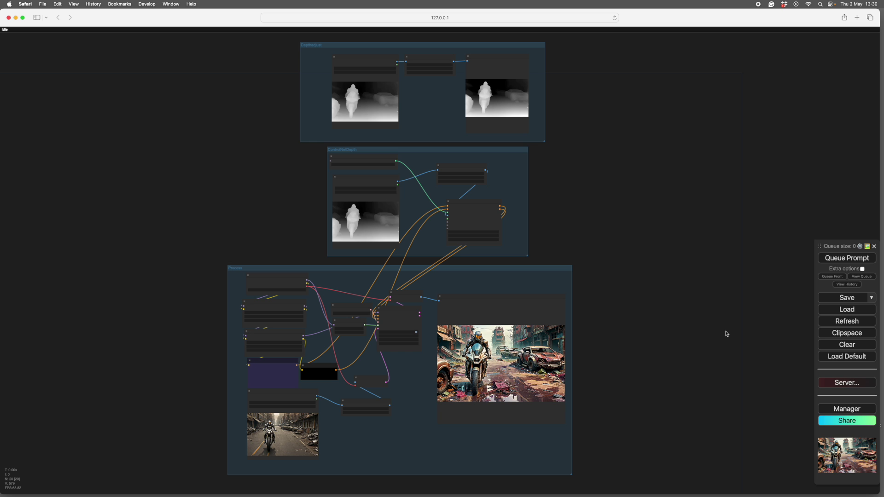
Pan and zoom the canvas to bring the Depthadjust, ControlNetDepth and Process groups into view.
left_click(655, 188)
left_click_drag(655, 188, 687, 316)
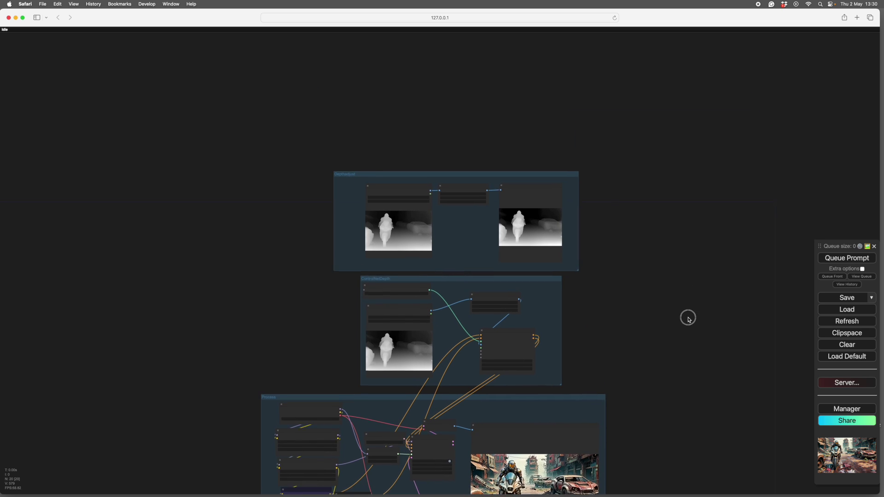
scroll(679, 275, "up", 3)
scroll(679, 274, "up", 2)
left_click_drag(671, 278, 758, 298)
scroll(756, 284, "up", 2)
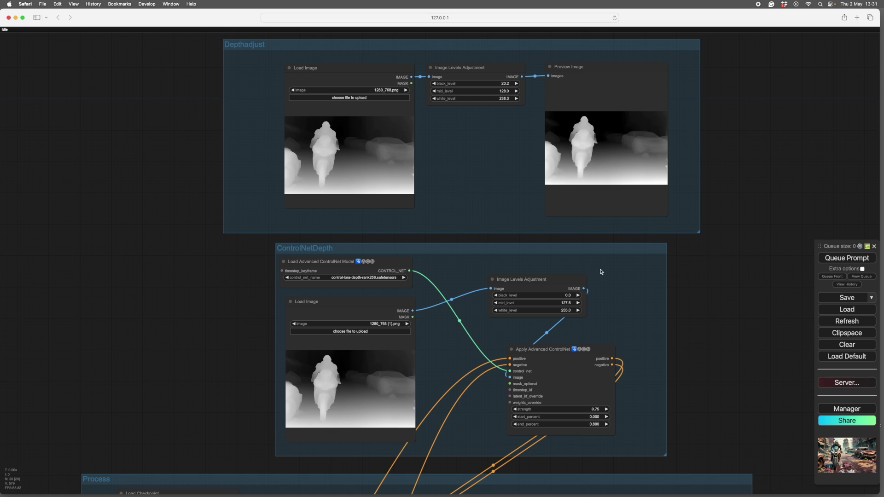
left_click_drag(733, 321, 712, 333)
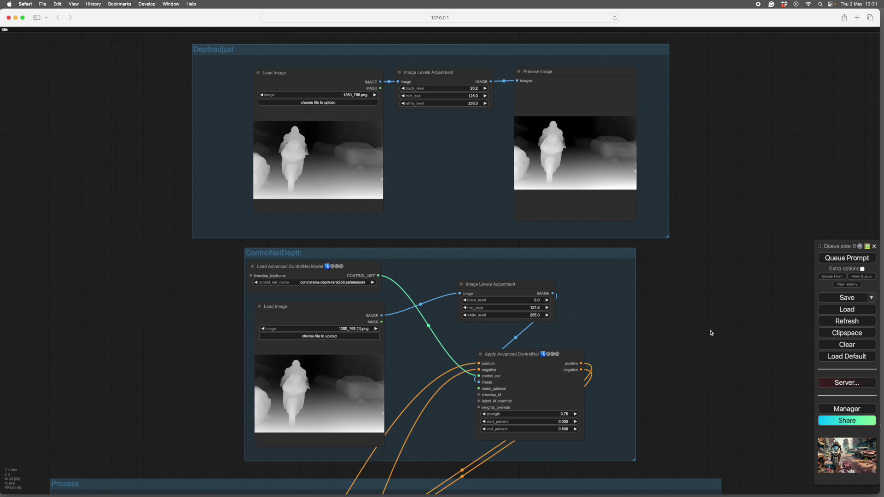
scroll(711, 333, "down", 3)
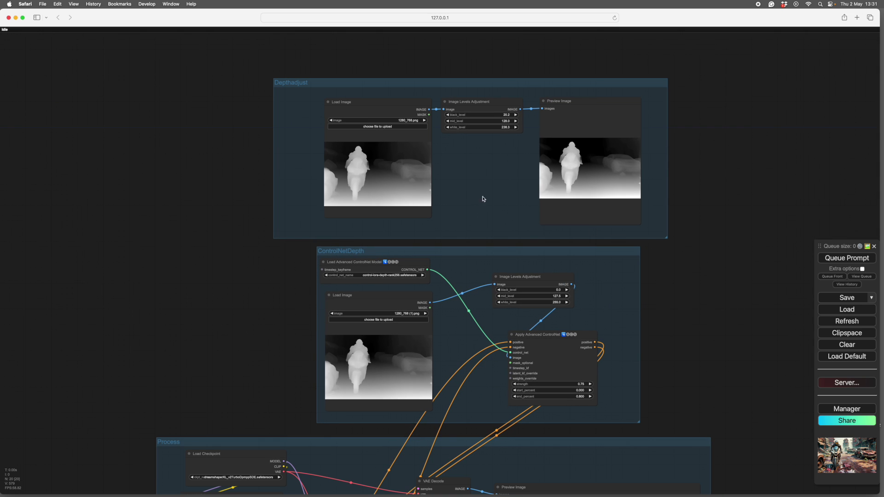
scroll(699, 283, "down", 2)
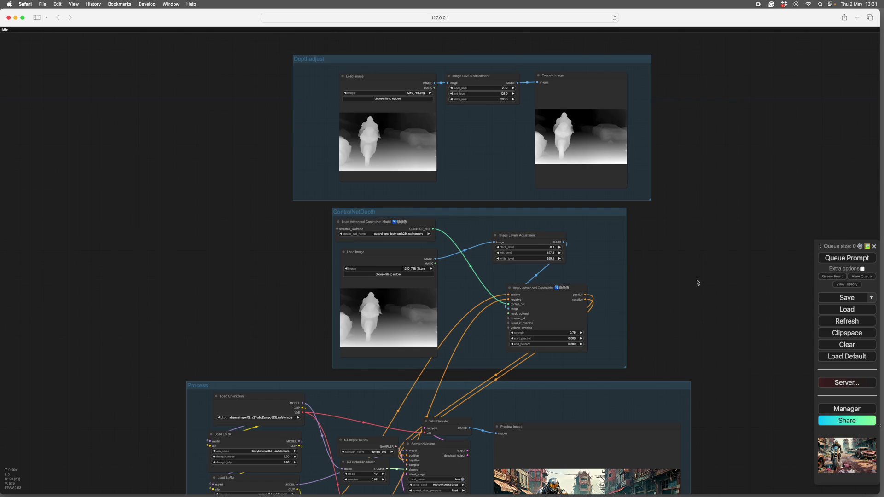
scroll(720, 318, "down", 5)
left_click_drag(720, 351, 721, 314)
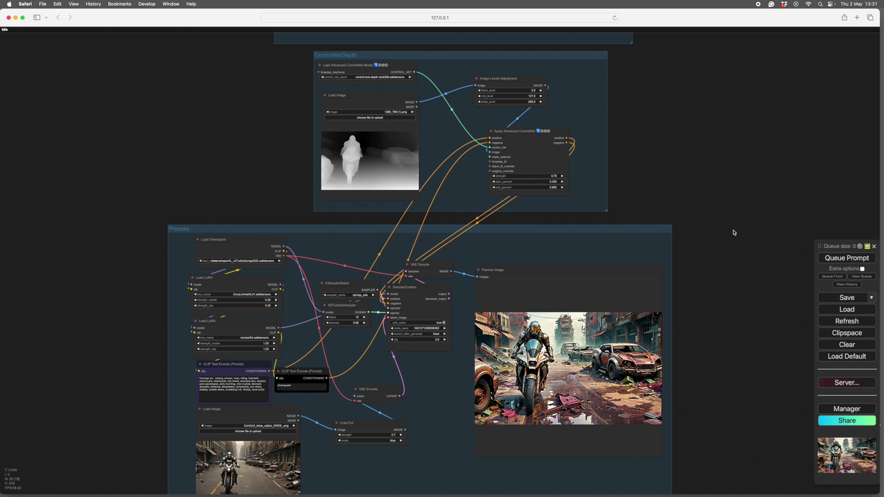
scroll(744, 233, "up", 3)
left_click_drag(739, 275, 766, 270)
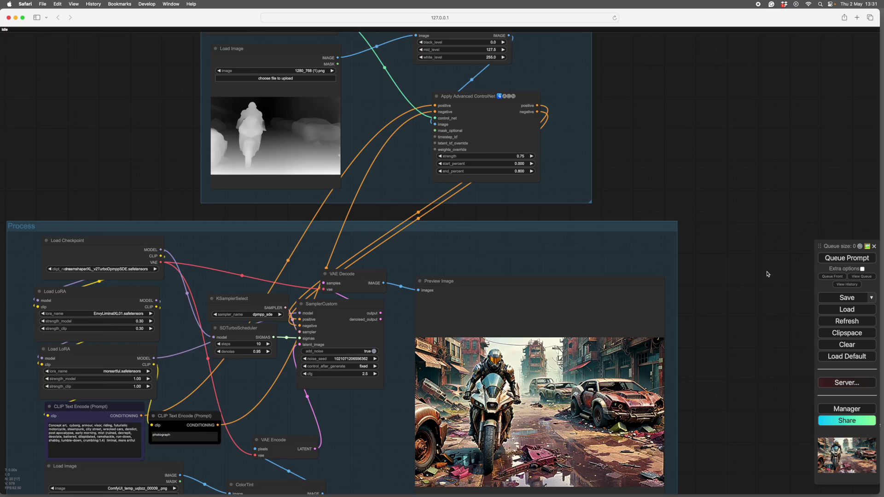
scroll(768, 270, "down", 2)
scroll(767, 270, "down", 3)
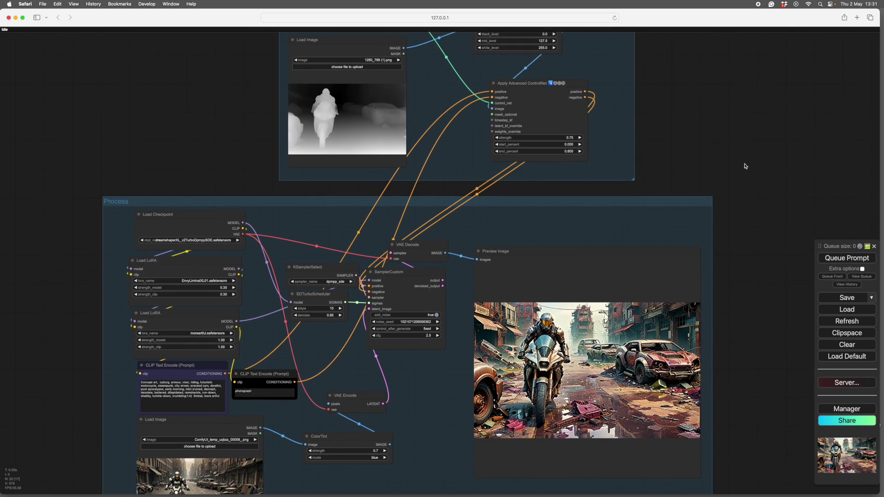
scroll(749, 319, "up", 1)
scroll(749, 319, "up", 6)
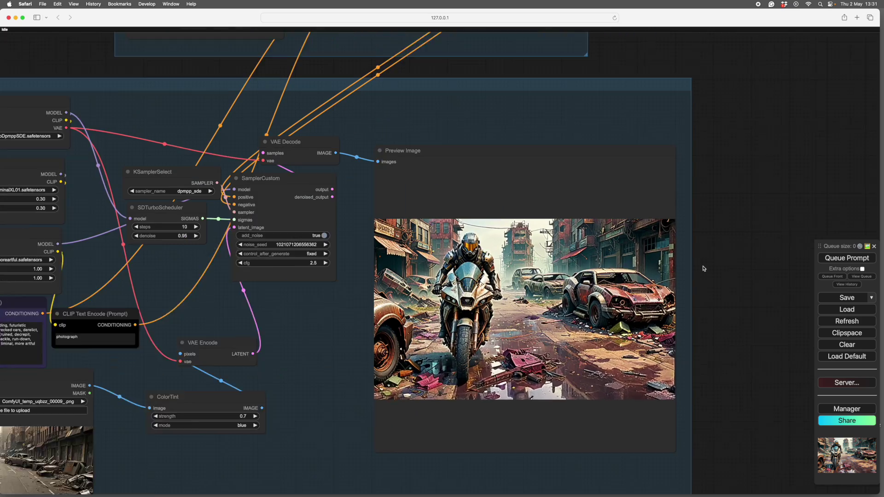
scroll(759, 272, "down", 1)
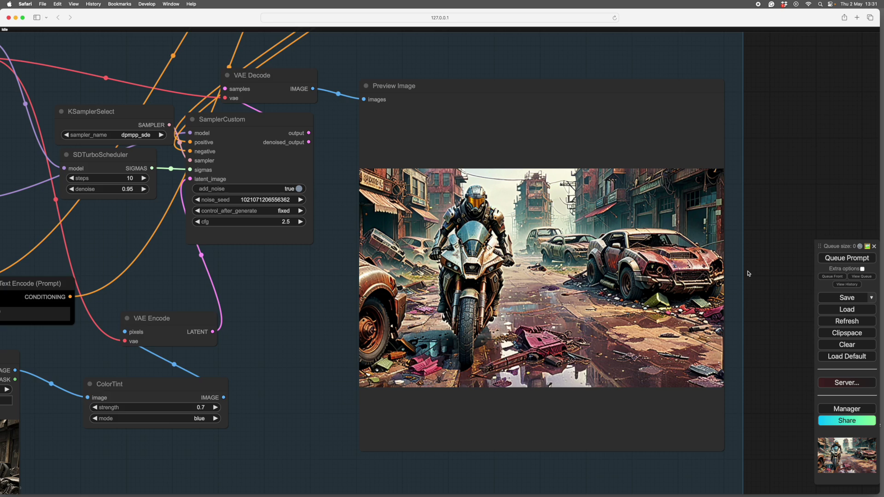
scroll(760, 282, "right", 2)
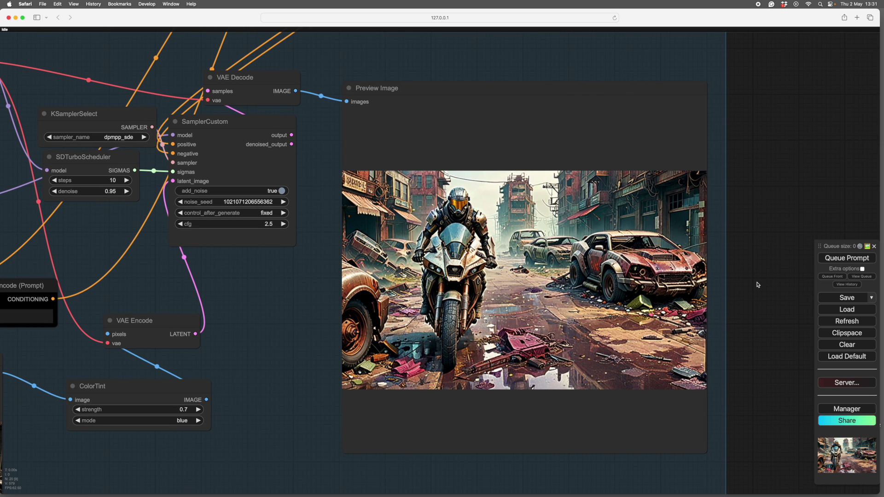
scroll(758, 285, "down", 3)
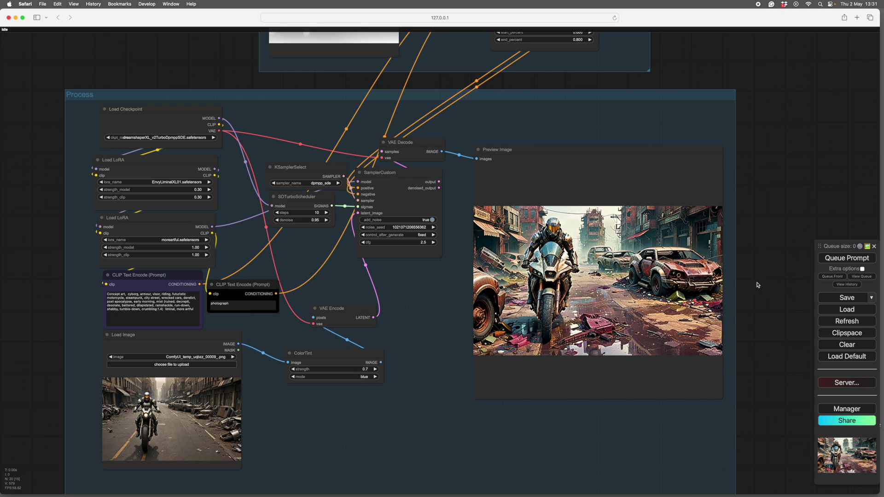
scroll(757, 394, "down", 2)
scroll(766, 343, "up", 2)
scroll(732, 323, "up", 10)
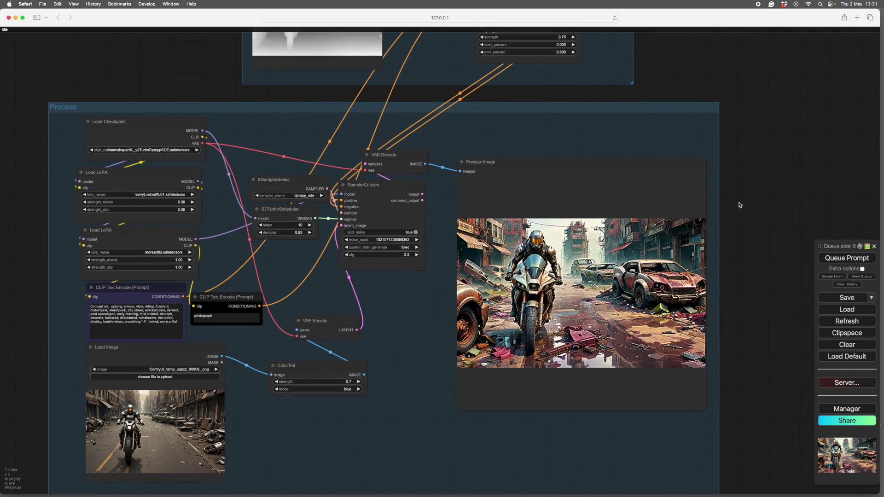
scroll(699, 324, "down", 5)
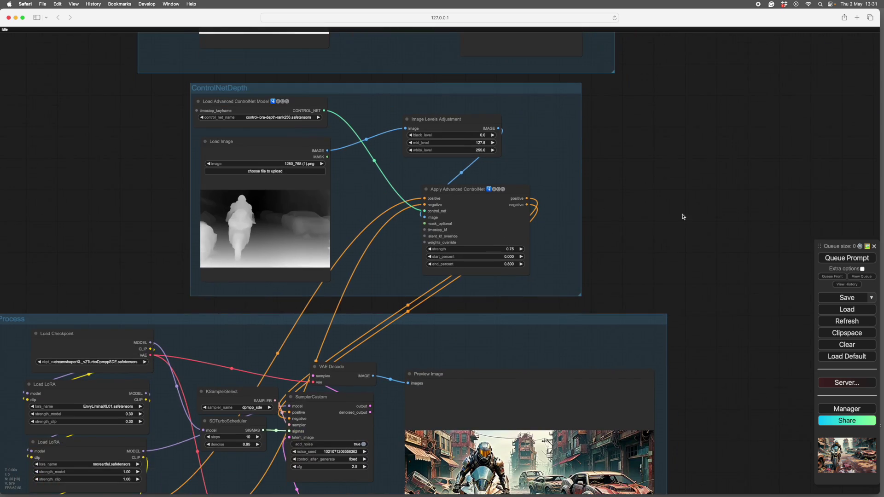
scroll(685, 217, "up", 2)
scroll(715, 480, "down", 5)
scroll(709, 378, "up", 5)
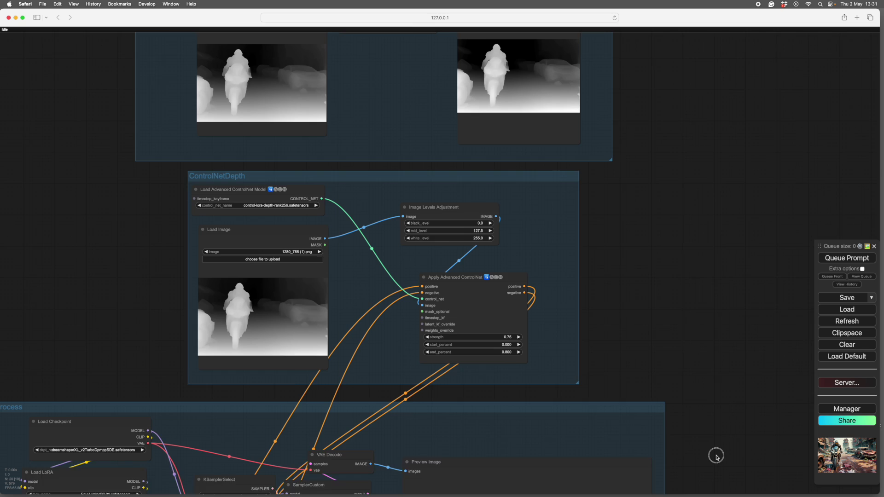
scroll(709, 428, "down", 3)
scroll(695, 336, "up", 2)
scroll(689, 350, "up", 5)
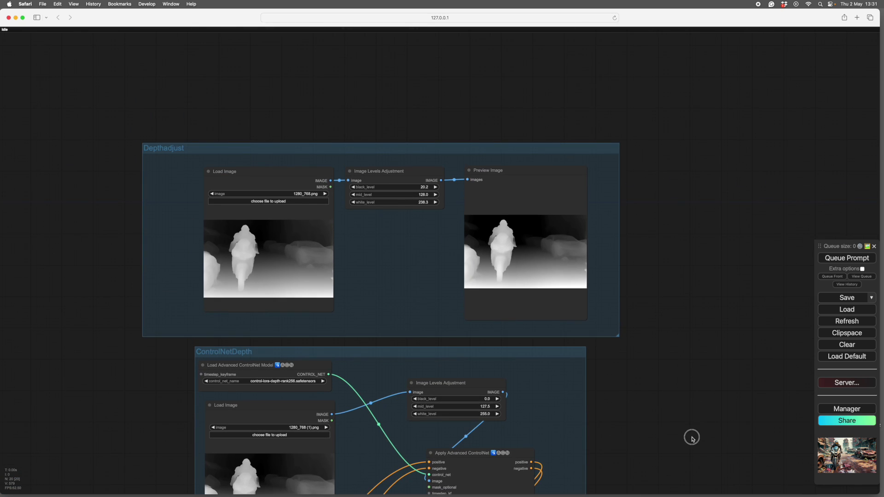
scroll(701, 296, "left", 2)
scroll(691, 378, "up", 2)
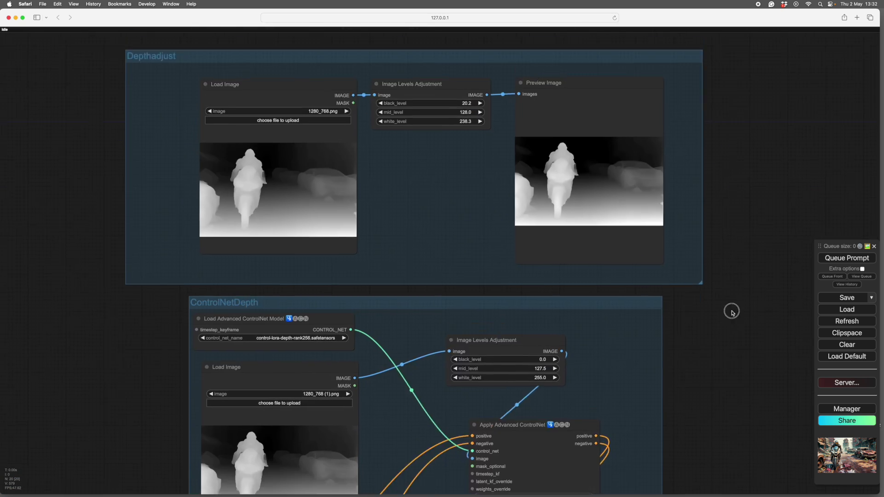
scroll(731, 310, "down", 10)
Mute the ControlNetDepth group's nodes (set to Never) and set white_level to 255.
right_click(659, 231)
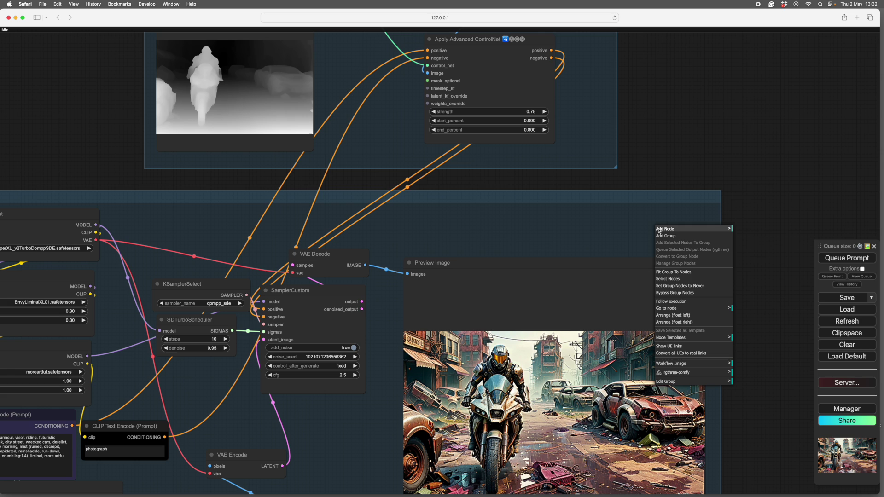
left_click(679, 287)
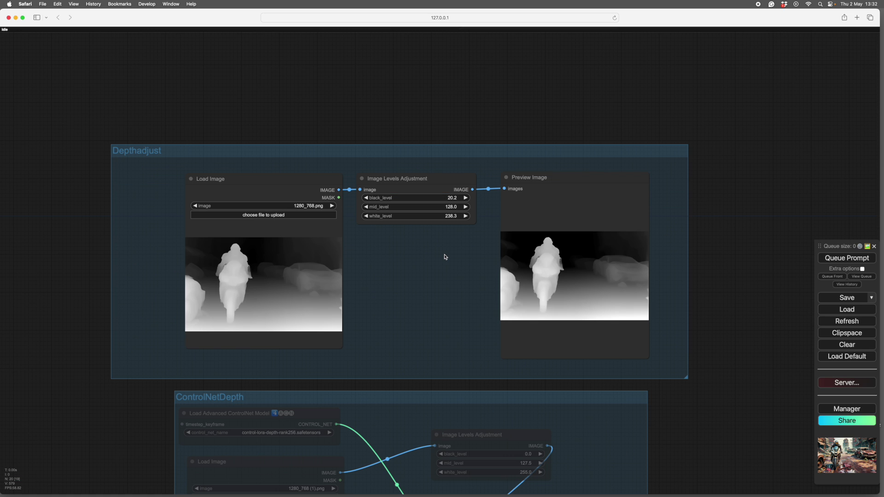
left_click(452, 216)
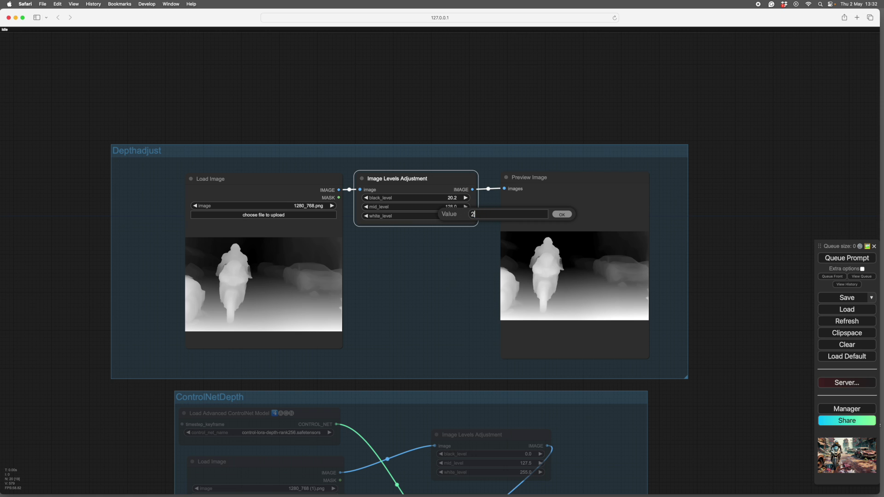
key("ctrl+z")
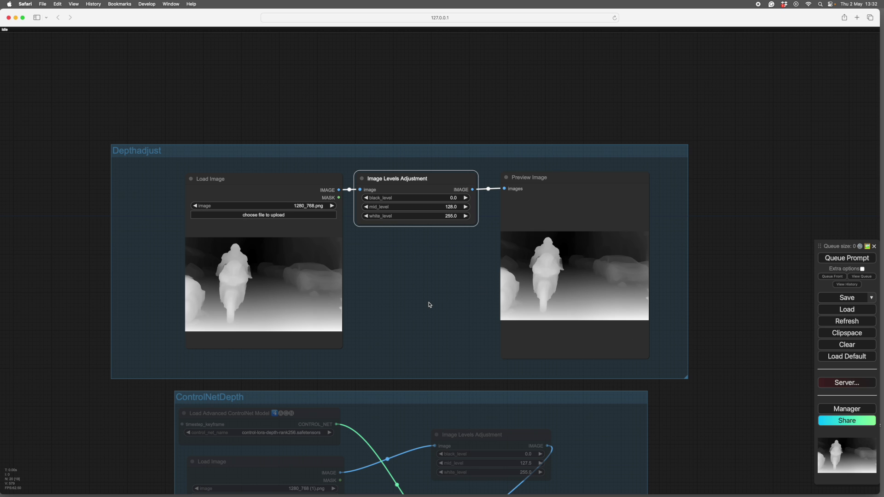
Lower Image Levels Adjustment white_level to 194.3 and queue the workflow to refresh the depth preview.
left_click(429, 178)
left_click_drag(429, 178, 435, 178)
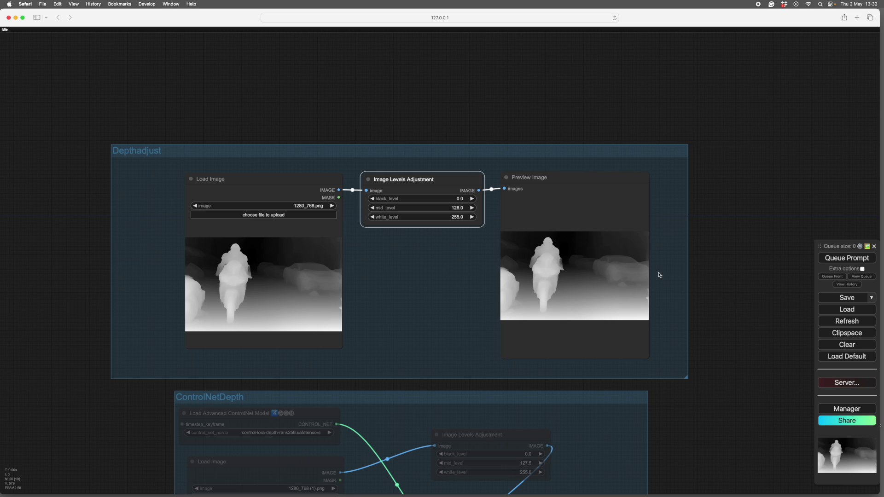
left_click_drag(428, 215, 393, 215)
left_click_drag(451, 217, 437, 216)
left_click_drag(458, 217, 429, 215)
scroll(737, 295, "up", 3)
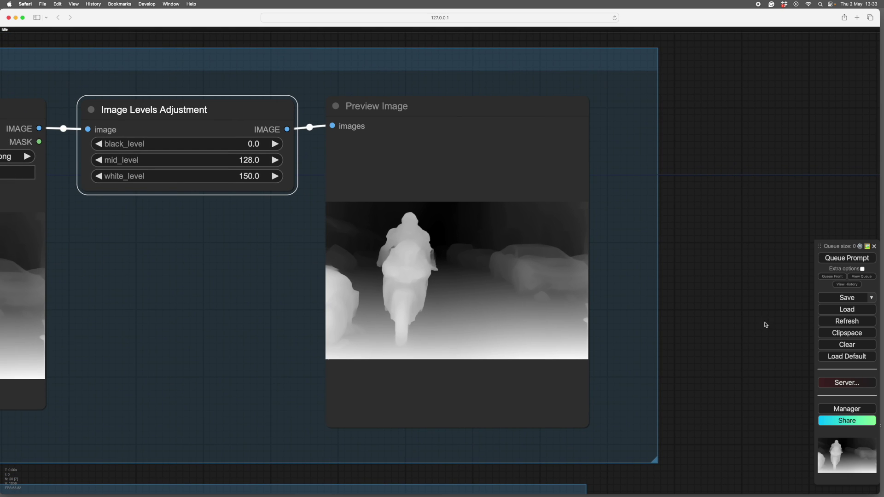
left_click(836, 261)
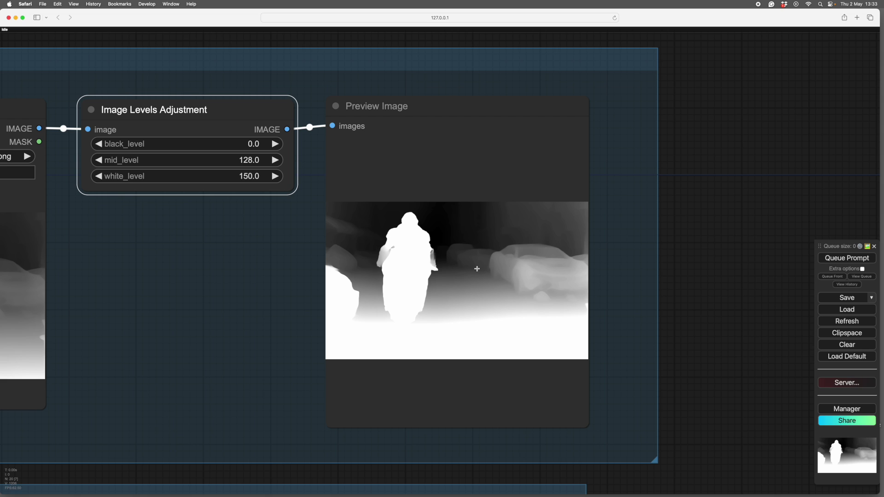
Tune the depth levels to black 30.4 and white 184.8, giving a bright rider on darker background.
left_click_drag(271, 143, 797, 266)
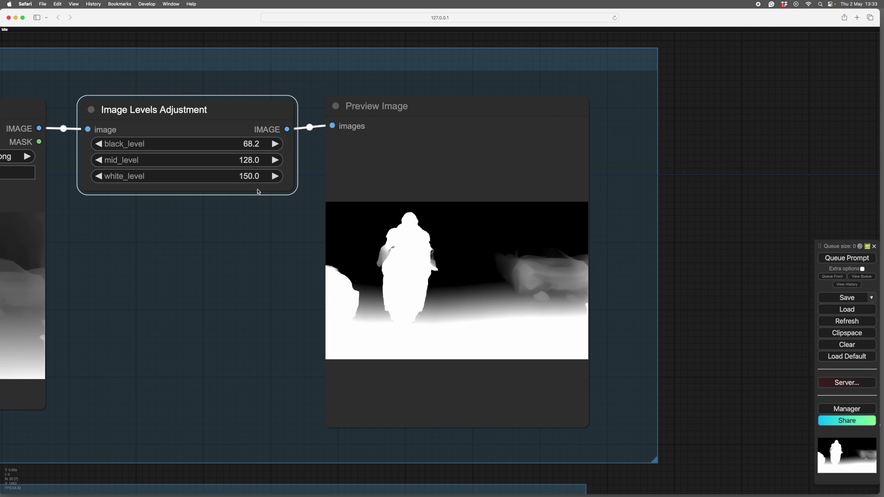
left_click_drag(240, 176, 132, 145)
left_click_drag(197, 143, 168, 144)
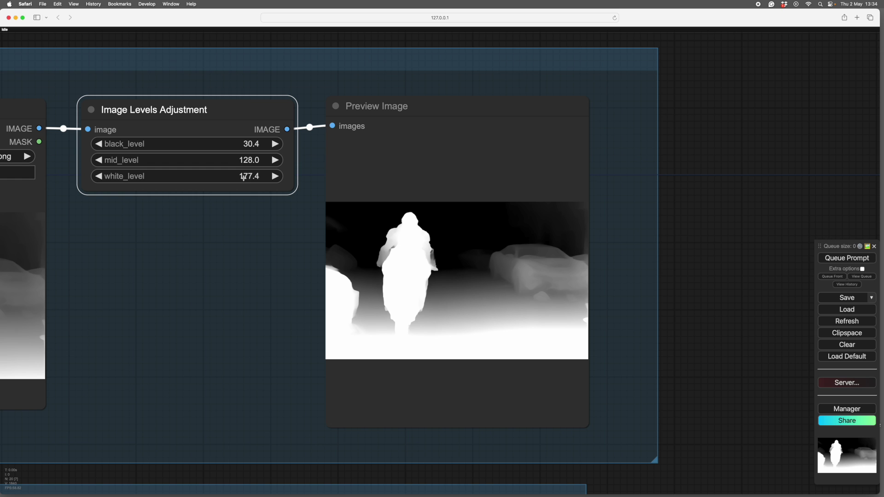
left_click_drag(243, 178, 299, 177)
Pan and zoom across both depth groups to inspect the re-leveled depth setup.
scroll(734, 302, "down", 10)
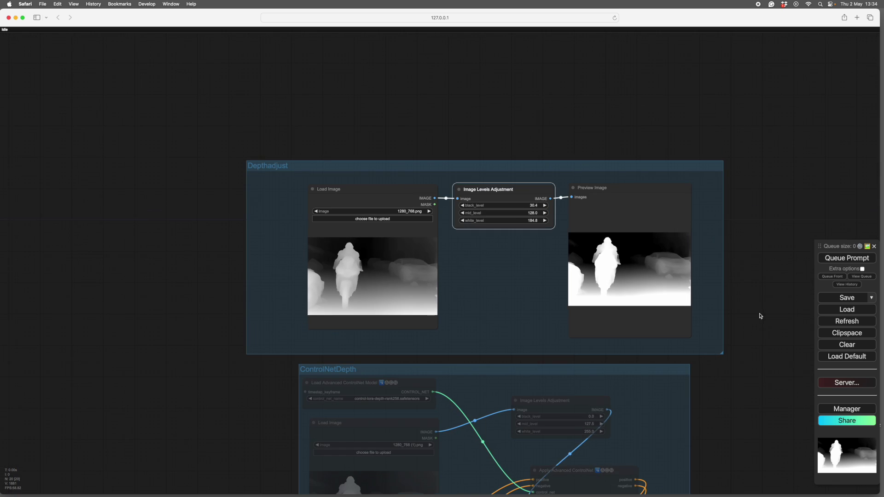
left_click_drag(761, 316, 732, 235)
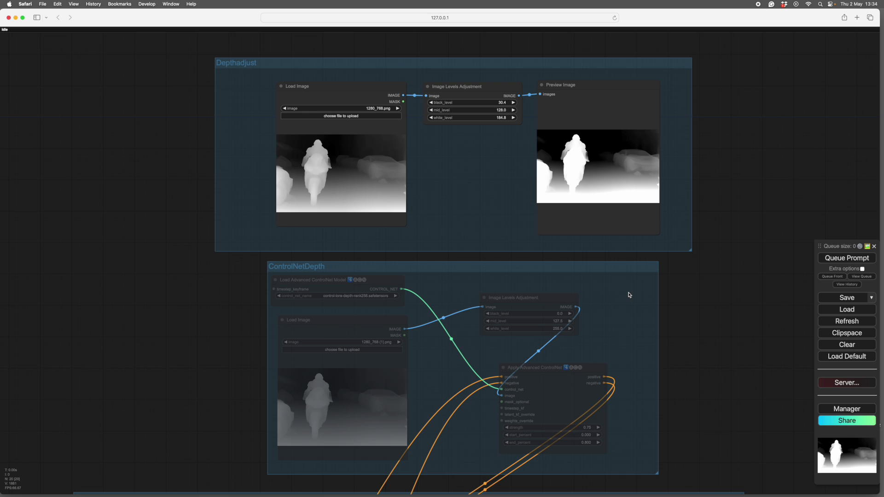